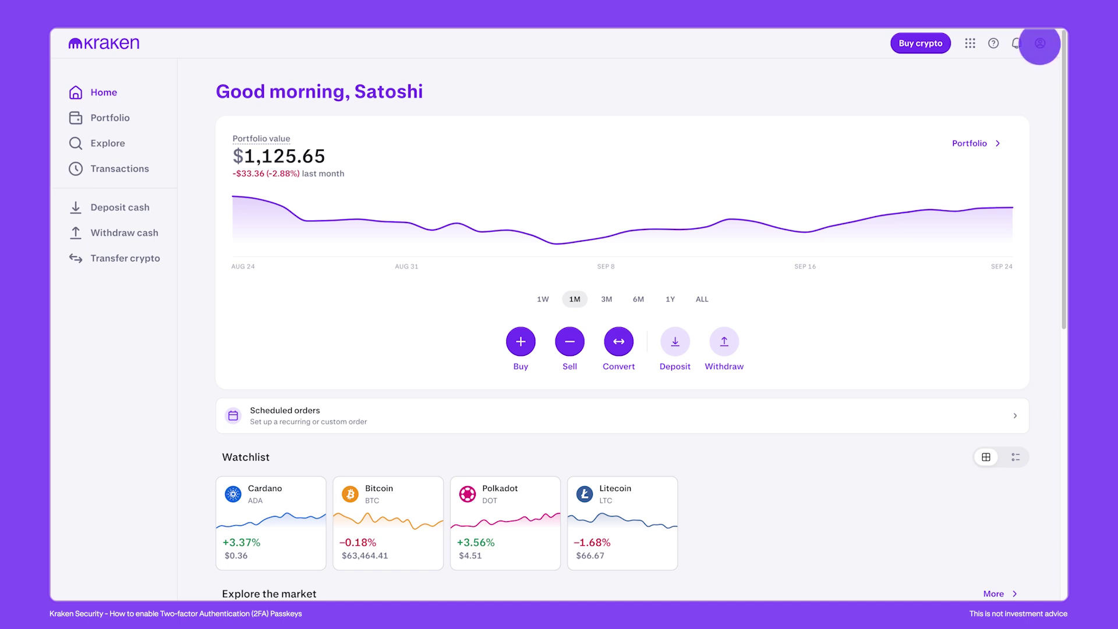
Go to the Security page from the profile menu to view the 2FA options.
{"action": "left_click", "coordinate": [1040, 43]}
{"action": "left_click", "coordinate": [985, 91]}
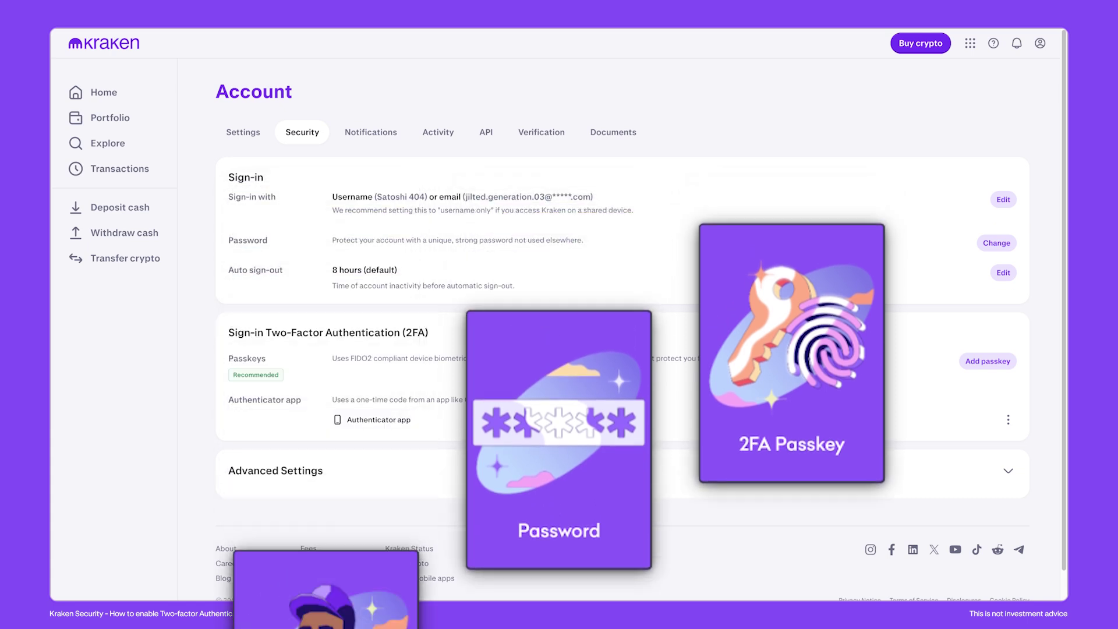
Create a new passkey saved on a phone, tablet, or security key.
{"action": "left_click", "coordinate": [987, 361]}
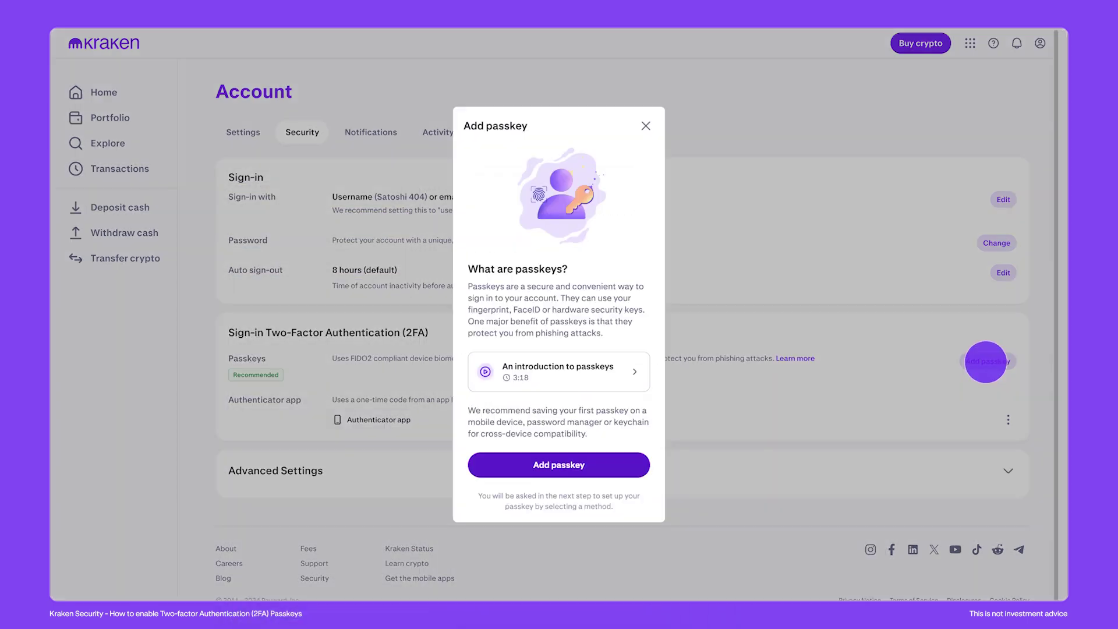
{"action": "left_click", "coordinate": [560, 464]}
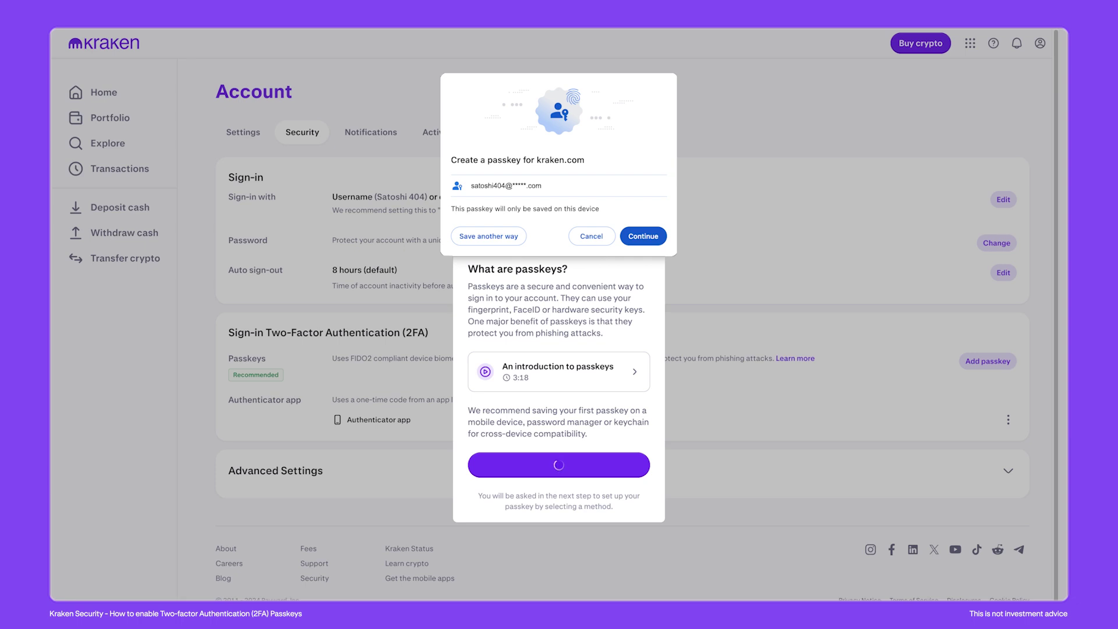
{"action": "left_click", "coordinate": [489, 235]}
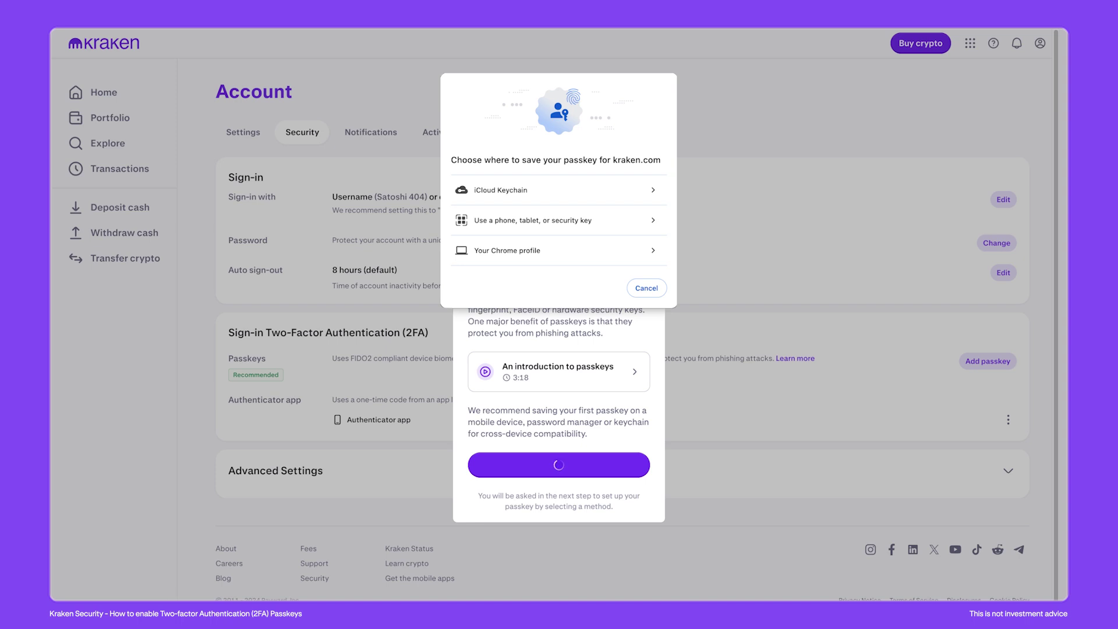
{"action": "left_click", "coordinate": [515, 221]}
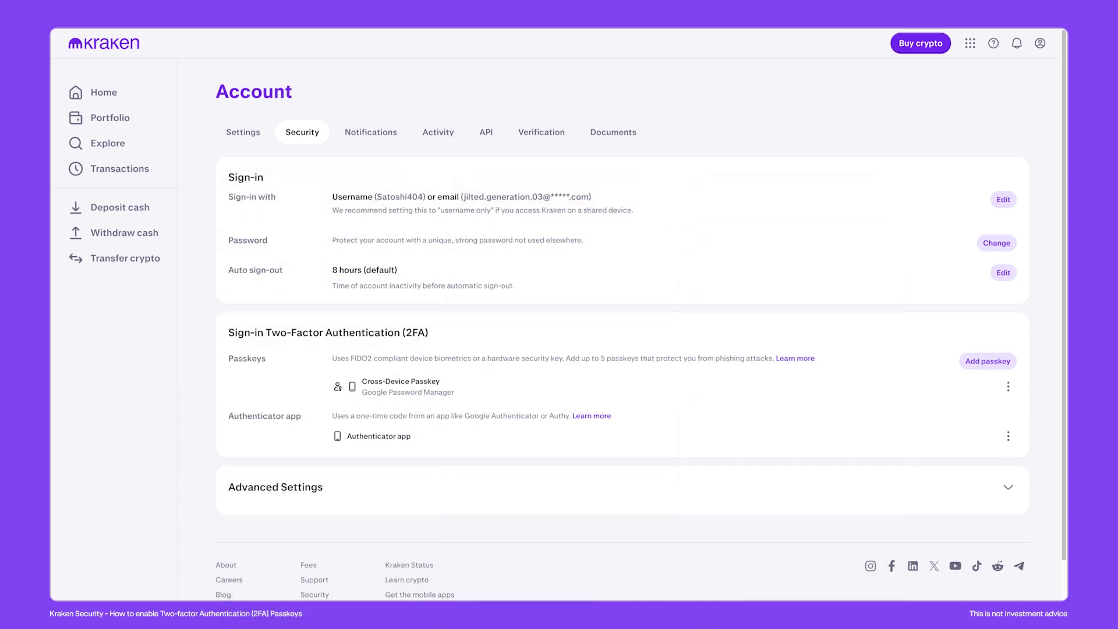
Change the cross-device passkey's description to 'My phone'.
{"action": "left_click", "coordinate": [1007, 385]}
{"action": "left_click", "coordinate": [993, 412]}
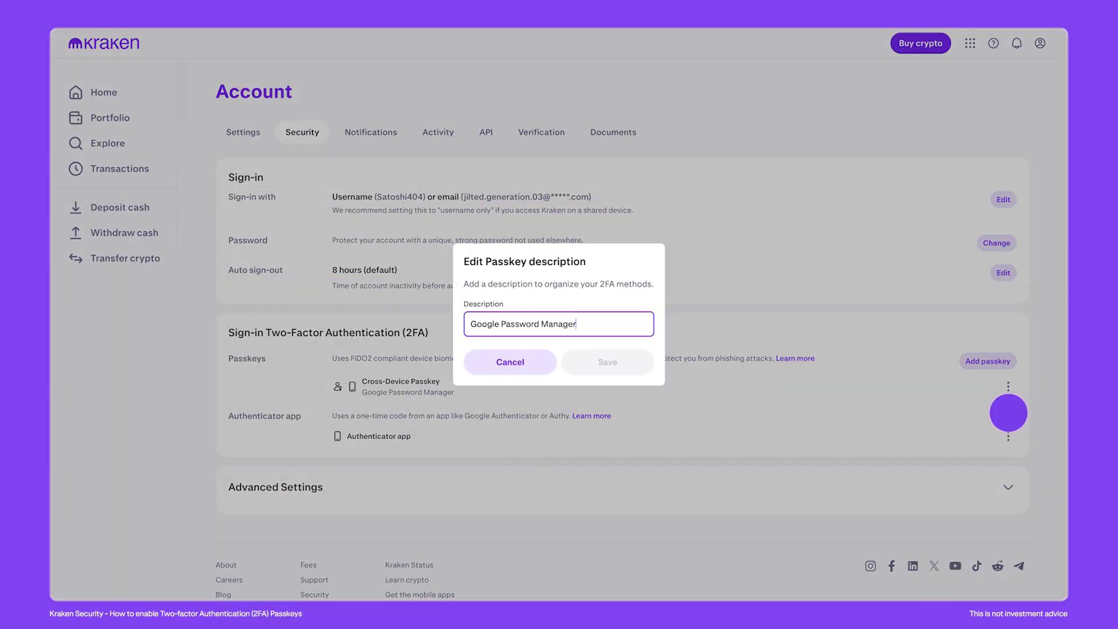
{"action": "key", "text": "ctrl+a"}
{"action": "key", "text": "BackSpace"}
{"action": "type", "text": "My phone"}
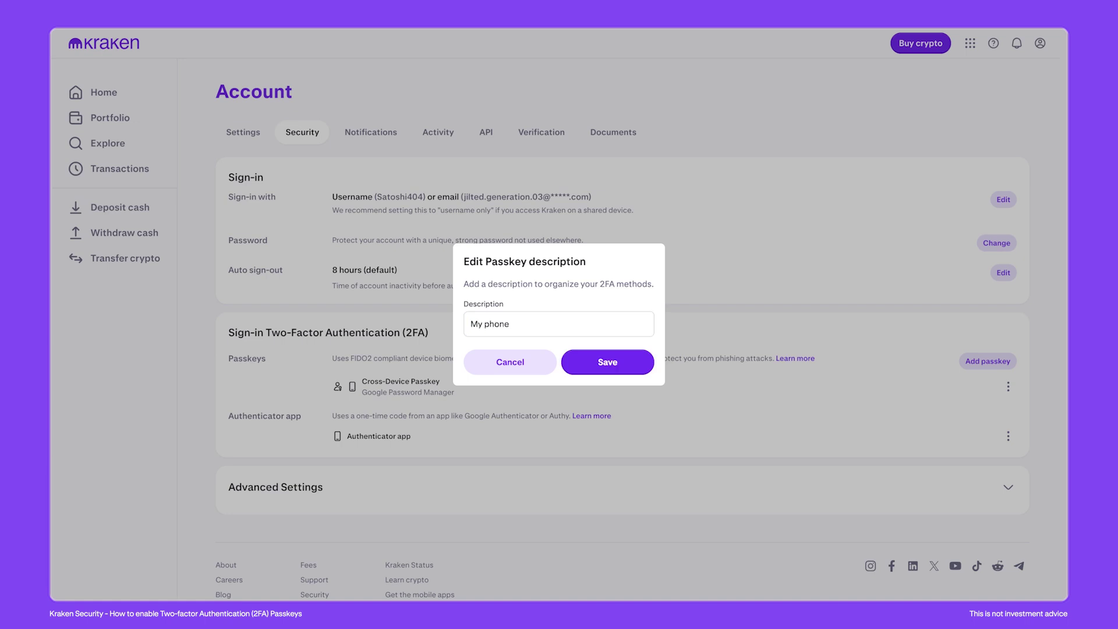
{"action": "key", "text": "Return"}
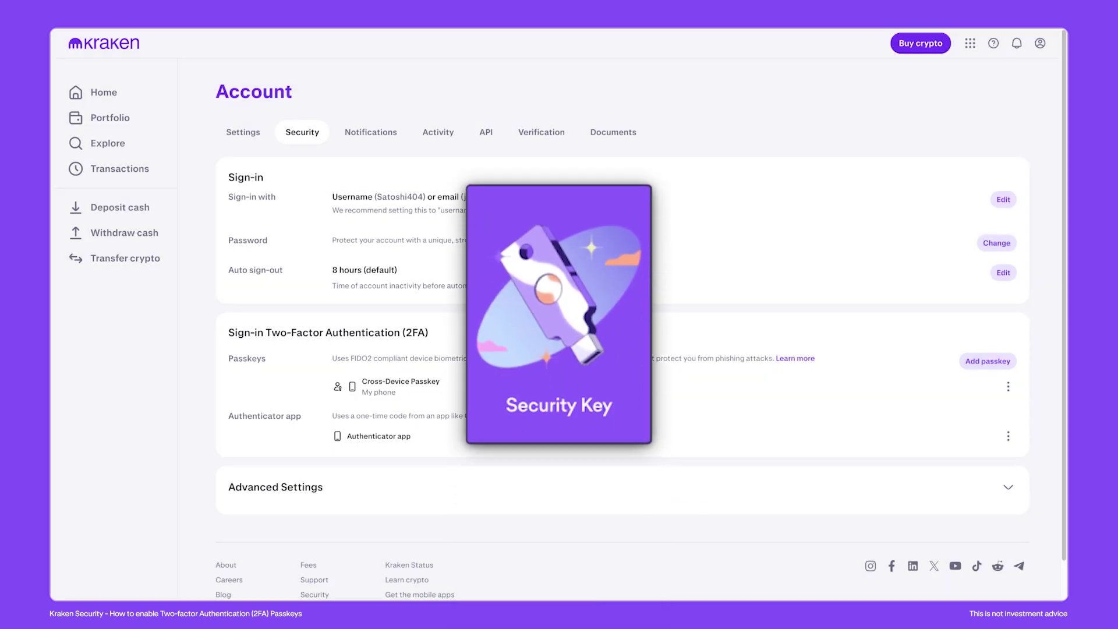
Register a hardware security key as a new passkey, allowing the site to read its model.
{"action": "left_click", "coordinate": [987, 361]}
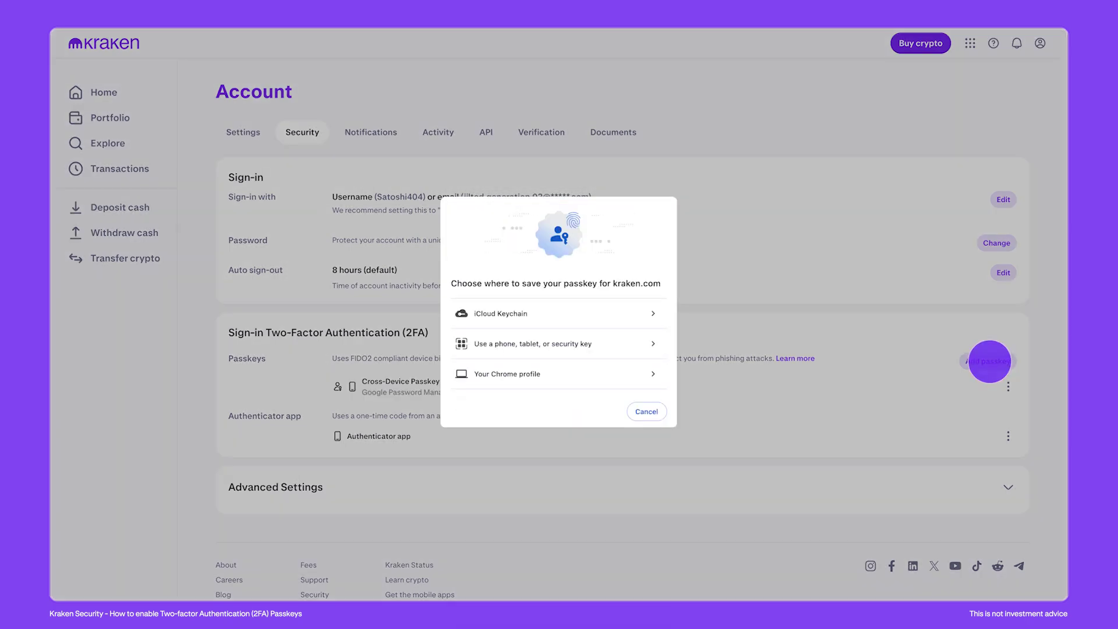
{"action": "left_click", "coordinate": [652, 343]}
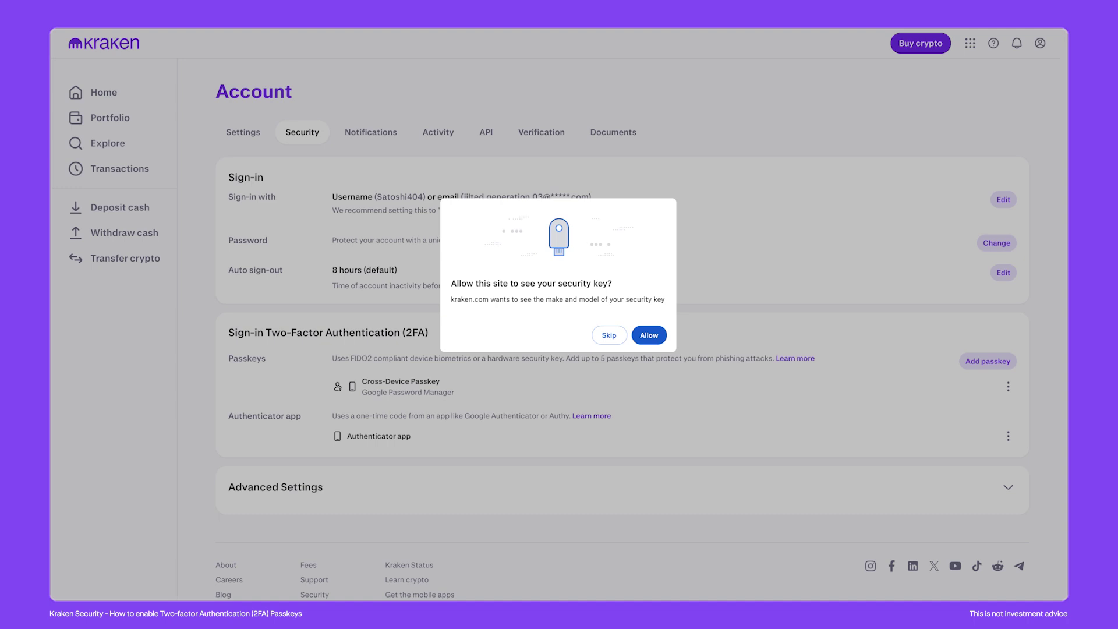
{"action": "left_click", "coordinate": [648, 335]}
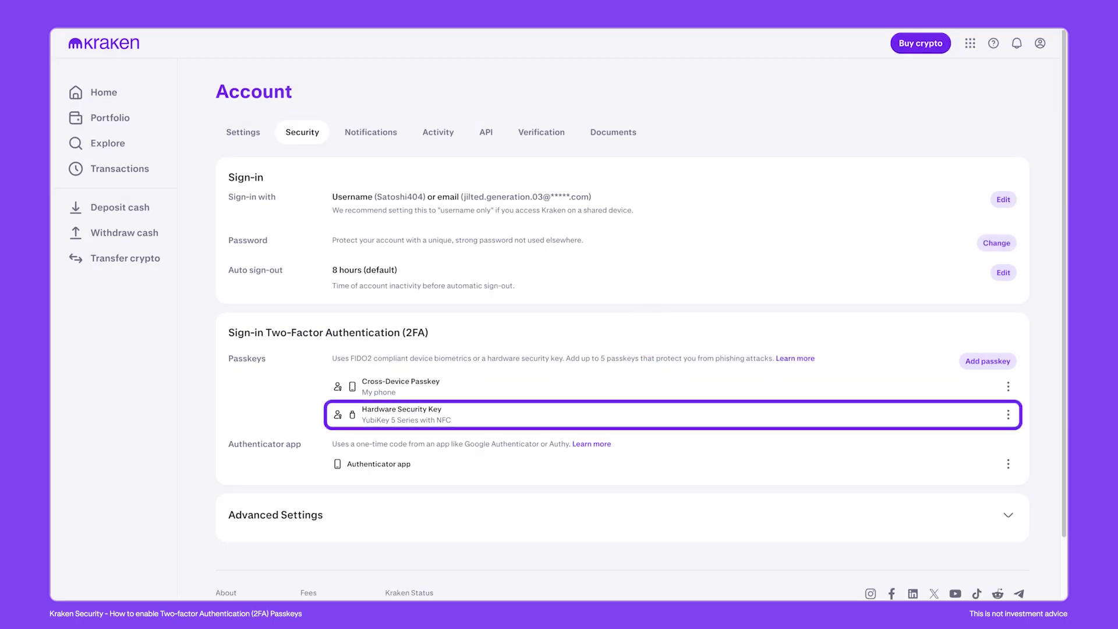
Label the hardware security key passkey 'Backup key'.
{"action": "left_click", "coordinate": [1008, 414]}
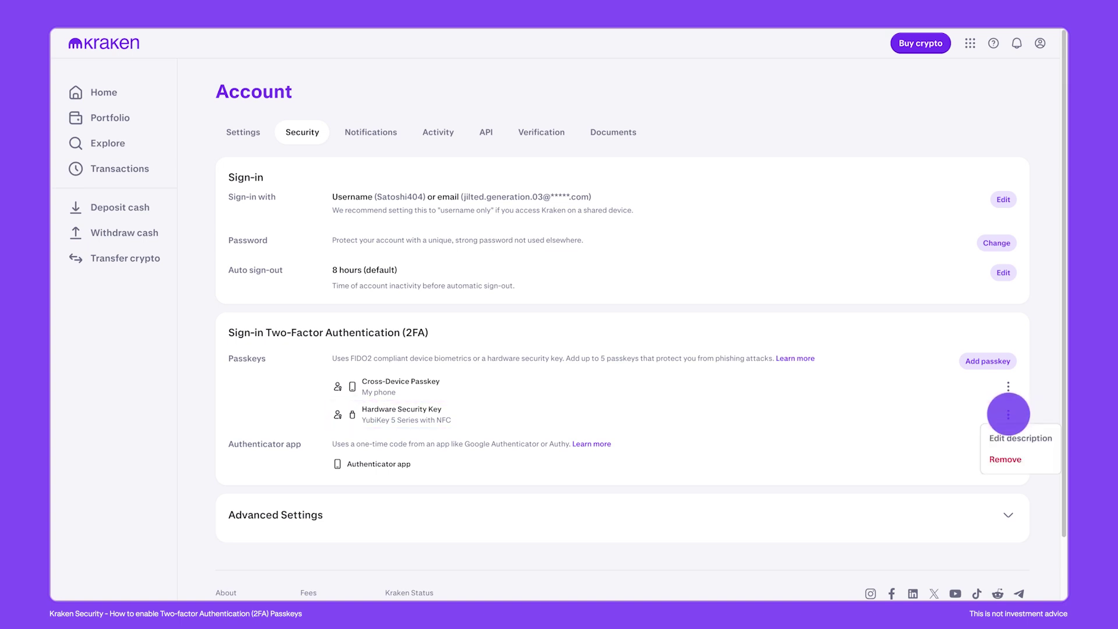
{"action": "left_click", "coordinate": [1008, 436]}
{"action": "left_click", "coordinate": [475, 324]}
{"action": "type", "text": "Backu"}
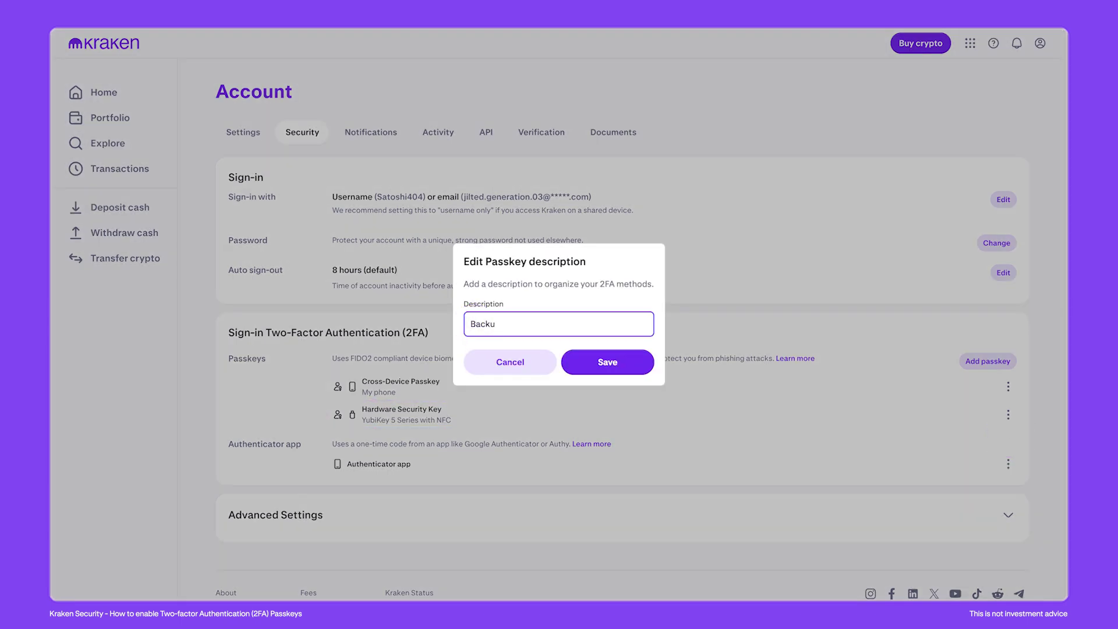
{"action": "type", "text": "p key"}
{"action": "left_click", "coordinate": [605, 360]}
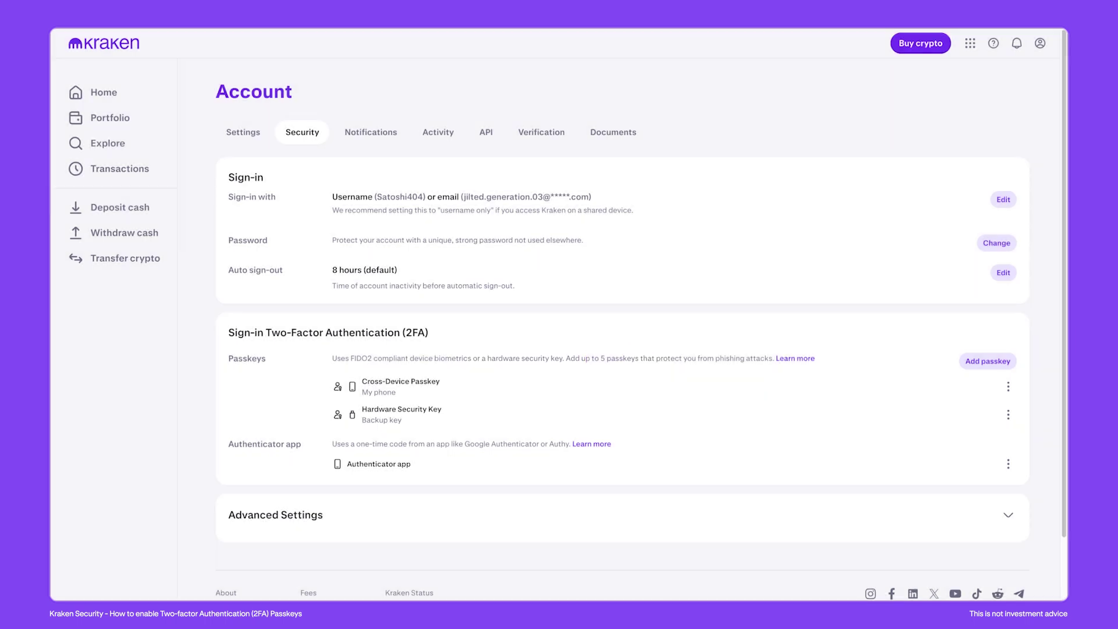
{"action": "left_click", "coordinate": [988, 361]}
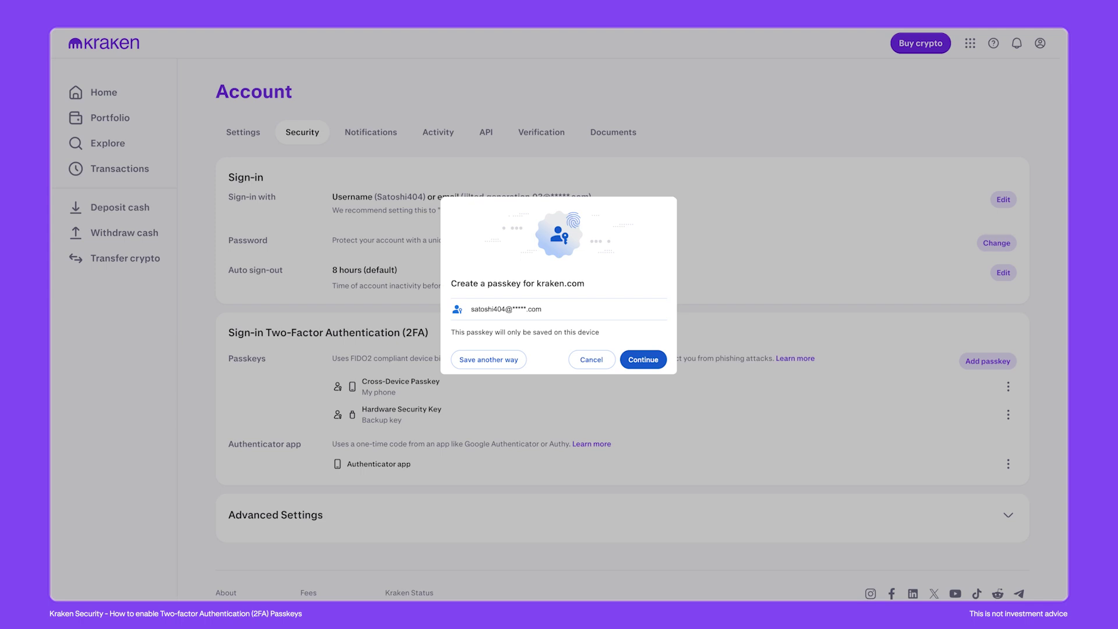
Create a device-bound passkey in this browser and rename it from 'Chrome on Mac' to 'Home Computer'.
{"action": "left_click", "coordinate": [643, 359]}
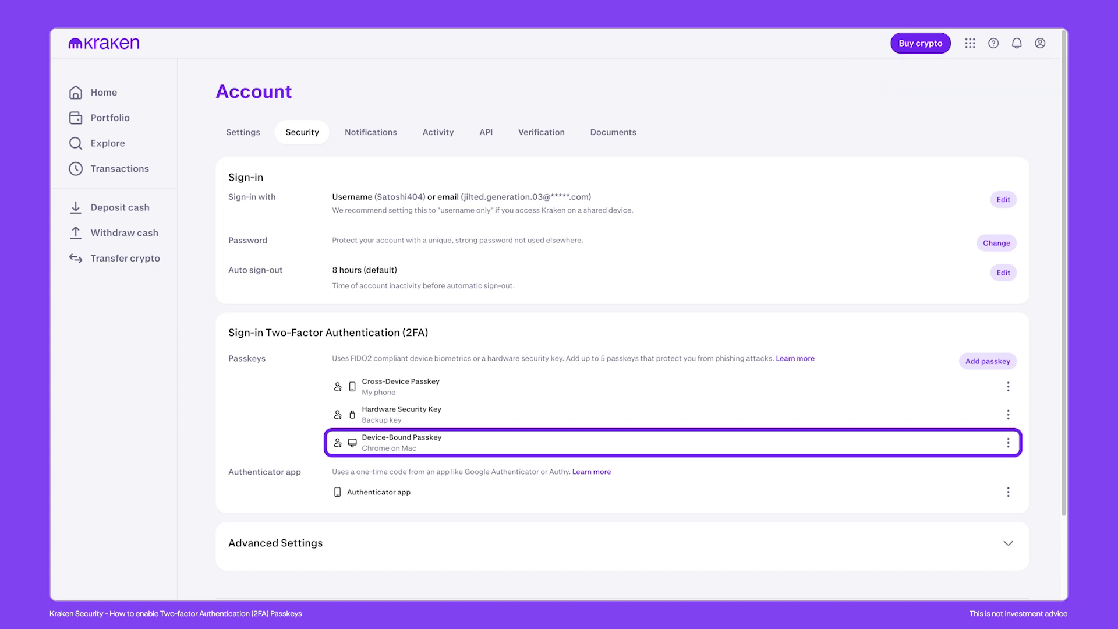
{"action": "left_click", "coordinate": [1008, 443]}
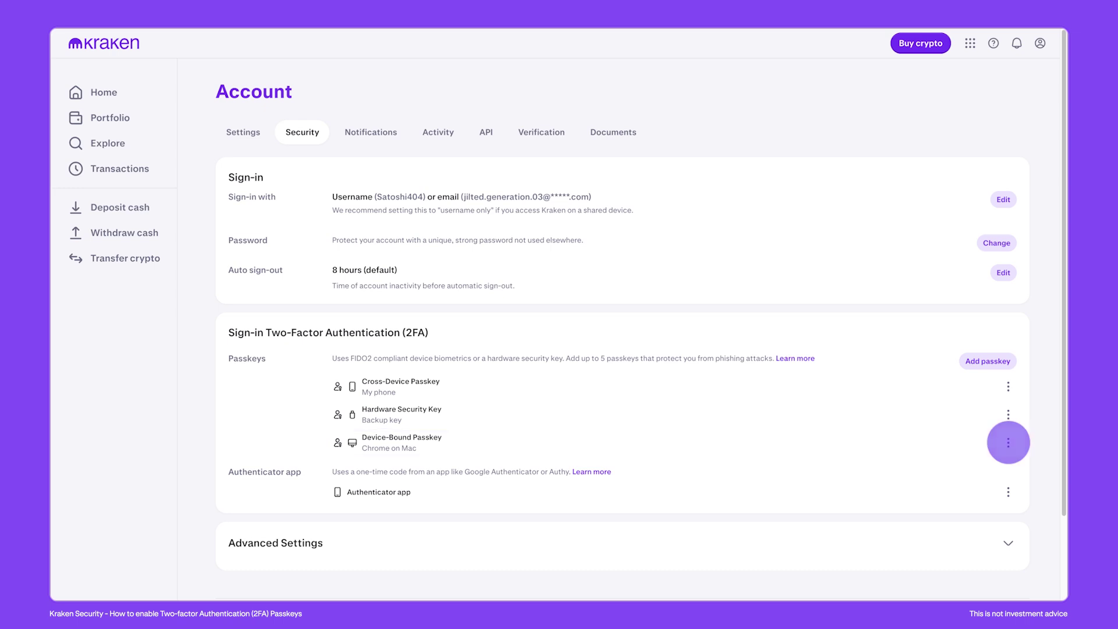
{"action": "left_click", "coordinate": [1020, 468]}
{"action": "key", "text": "ctrl+a"}
{"action": "key", "text": "BackSpace"}
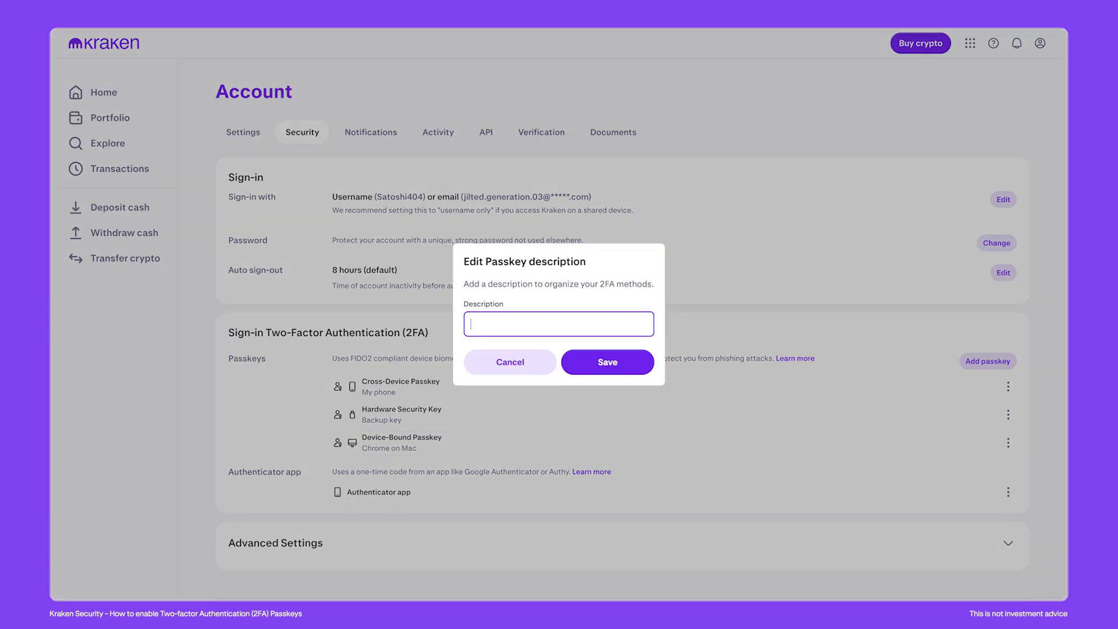
{"action": "type", "text": "Home Computer"}
{"action": "key", "text": "Return"}
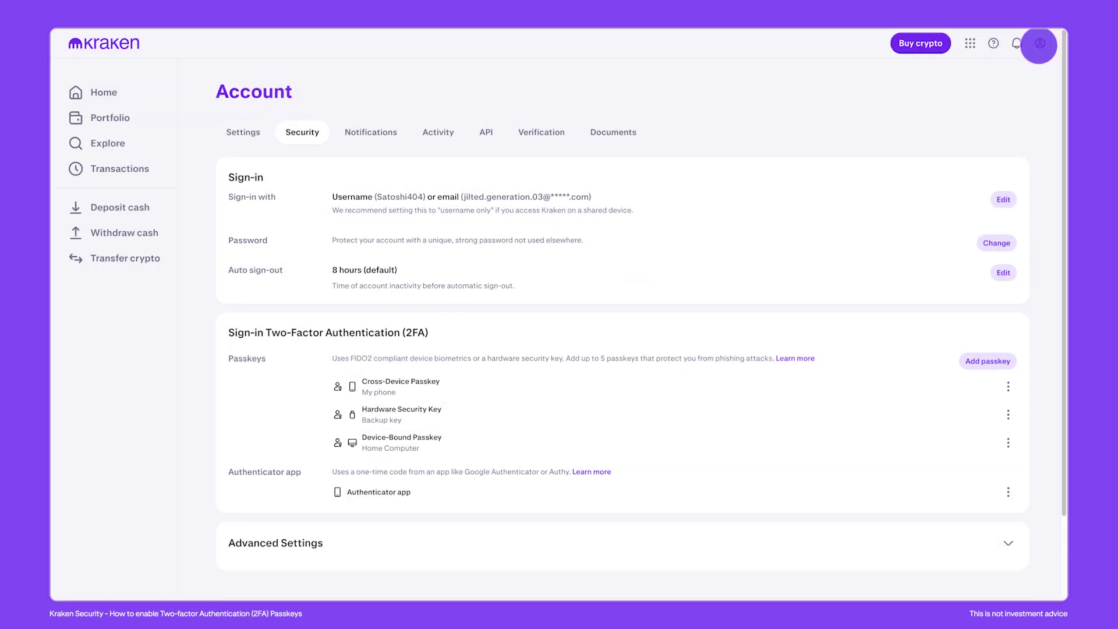
{"action": "left_click", "coordinate": [1040, 43]}
Sign out and sign back in with the account username and password, verifying with a passkey.
{"action": "left_click", "coordinate": [976, 204]}
{"action": "left_click", "coordinate": [715, 216]}
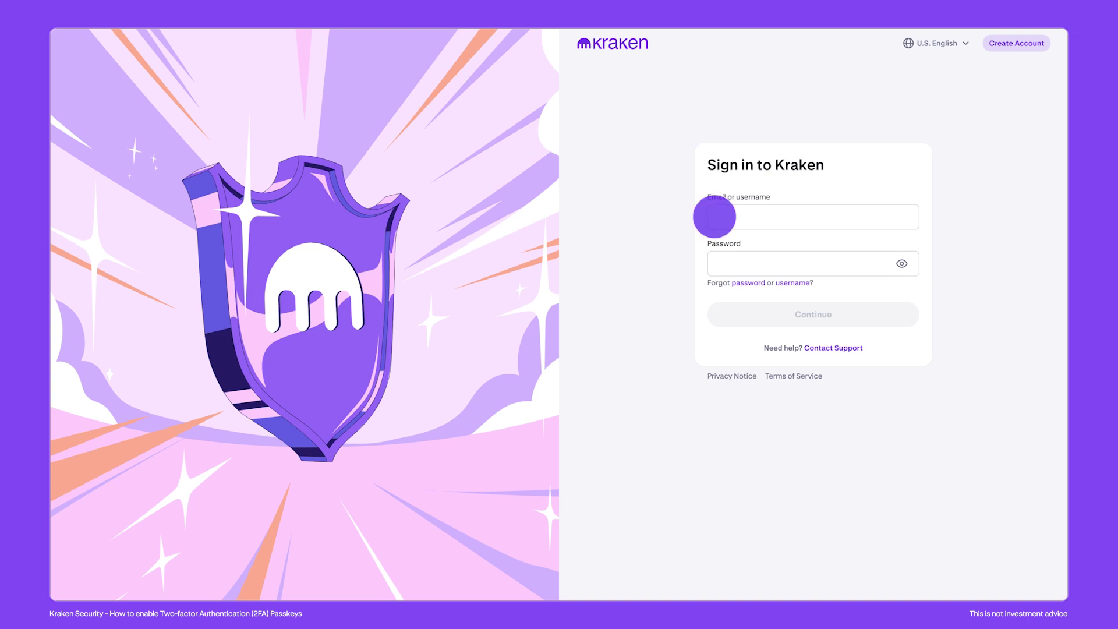
{"action": "type", "text": "Satoshi483"}
{"action": "key", "text": "Tab"}
{"action": "key", "text": "ctrl+v"}
{"action": "left_click", "coordinate": [813, 315]}
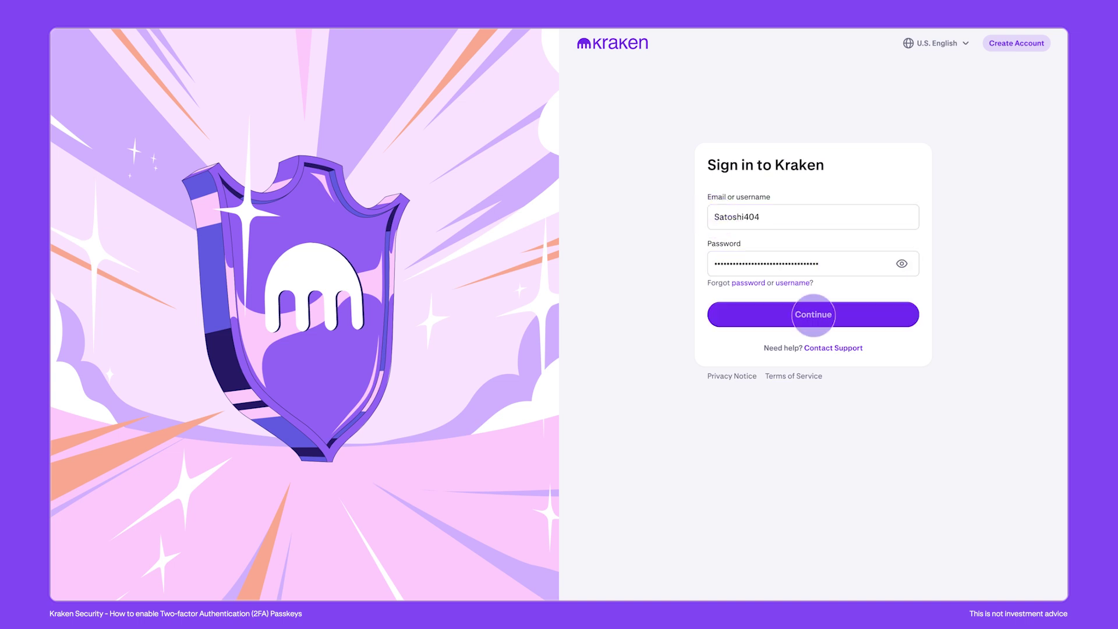
{"action": "left_click", "coordinate": [559, 275]}
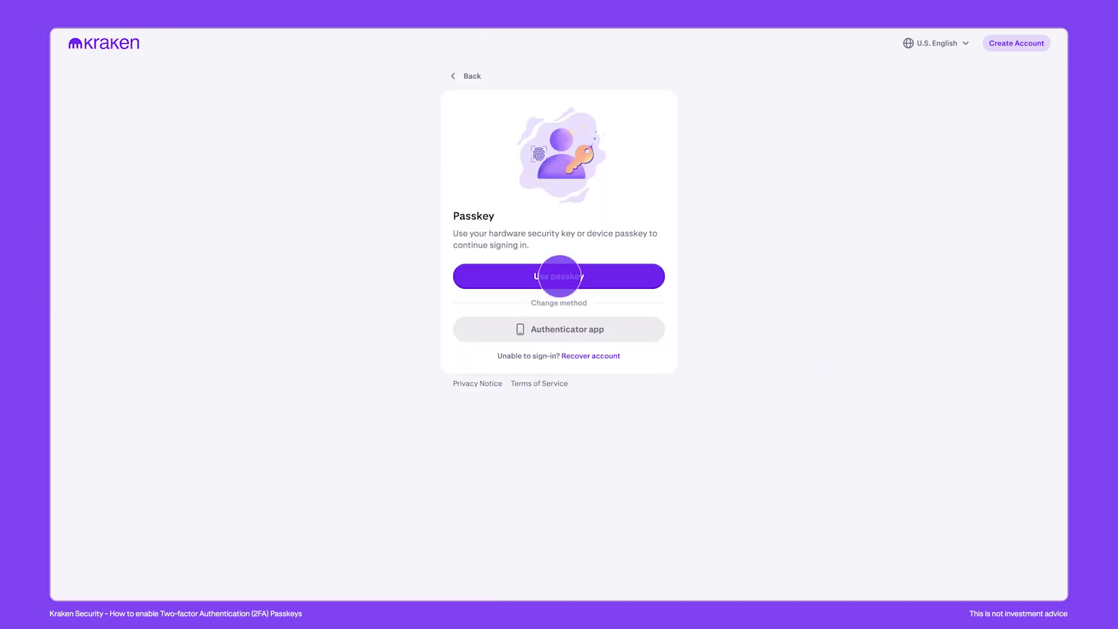